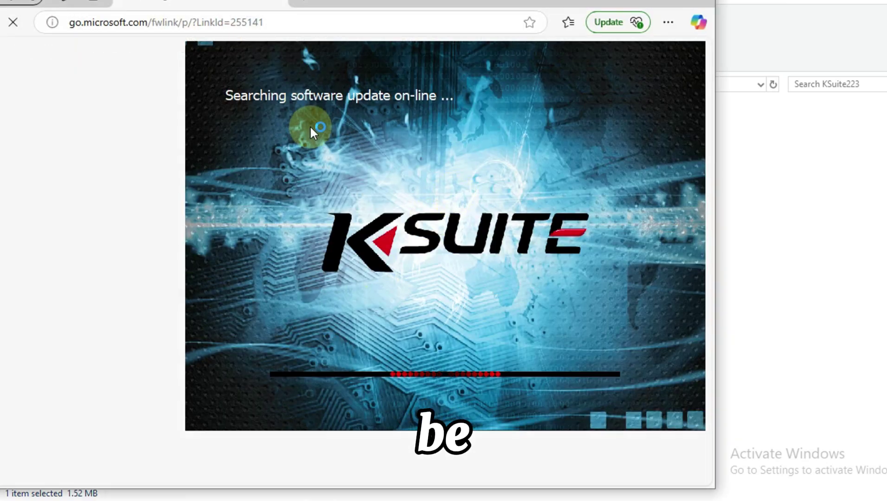
Close the stray Edge page and skip the KESS V2 firmware update check
click(694, 6)
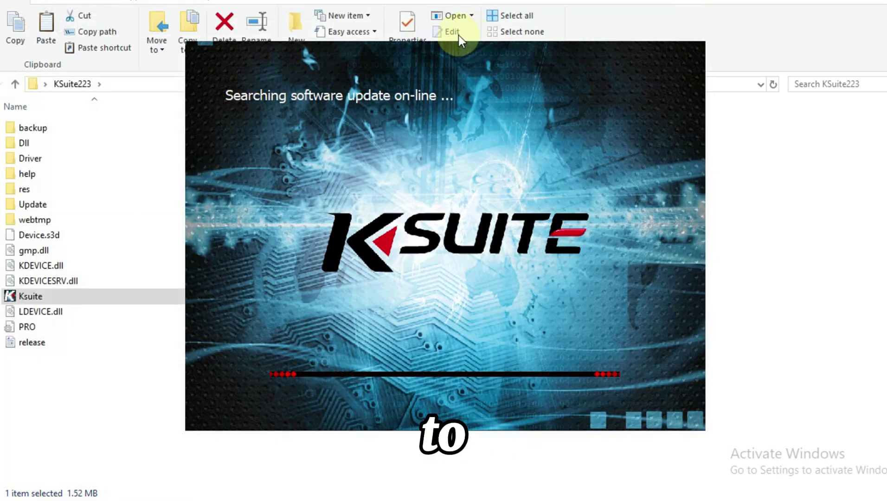
click(250, 132)
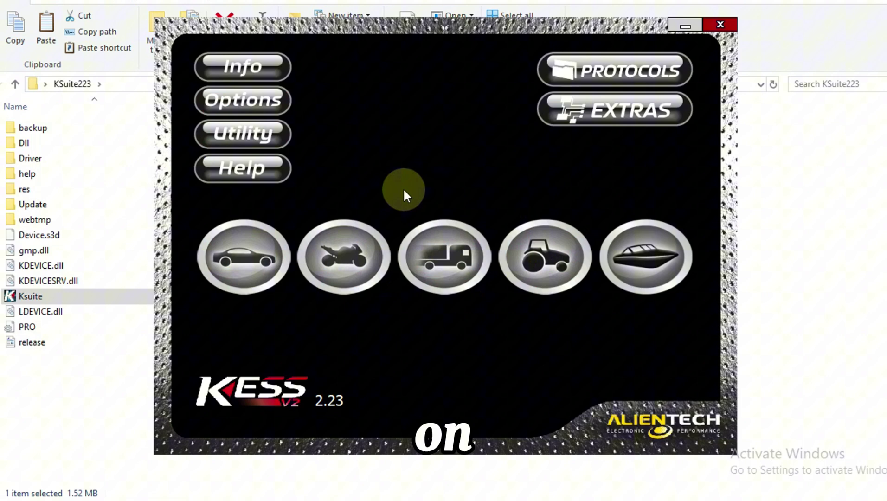
In the car database, go to VOLKSWAGEN and choose the Bora I (1J5) model
click(266, 254)
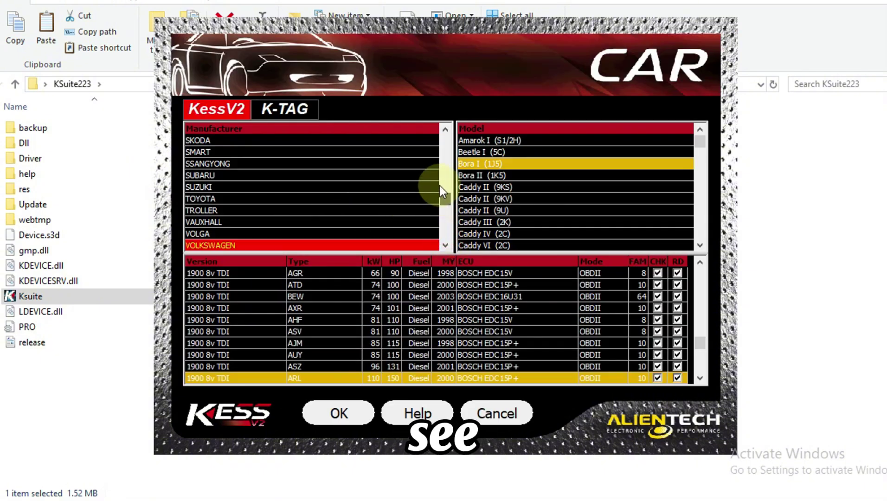
drag(446, 235, 439, 146)
click(437, 137)
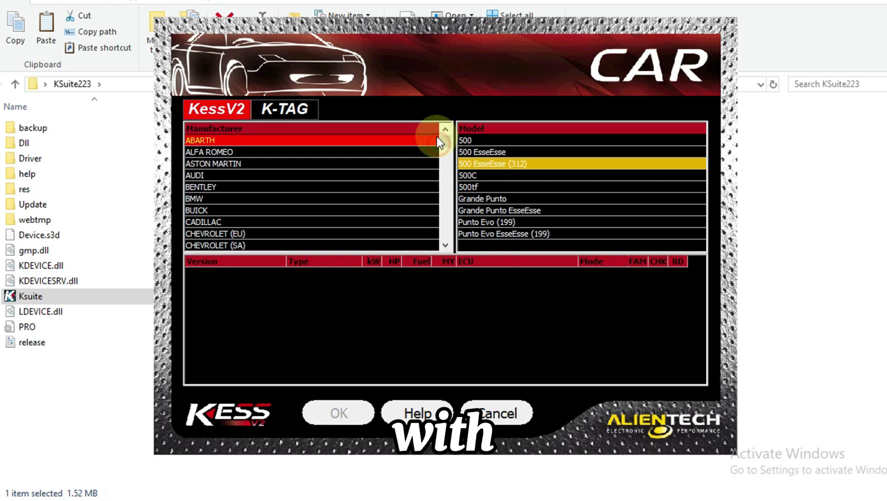
click(447, 246)
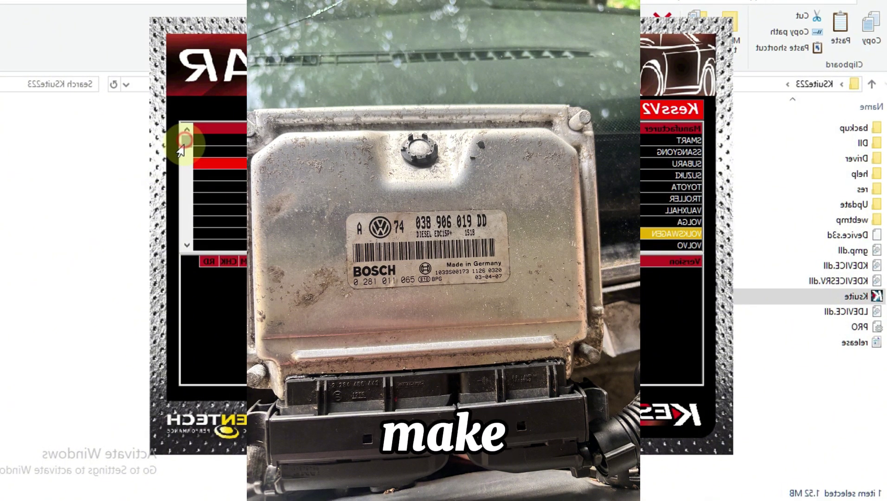
click(560, 163)
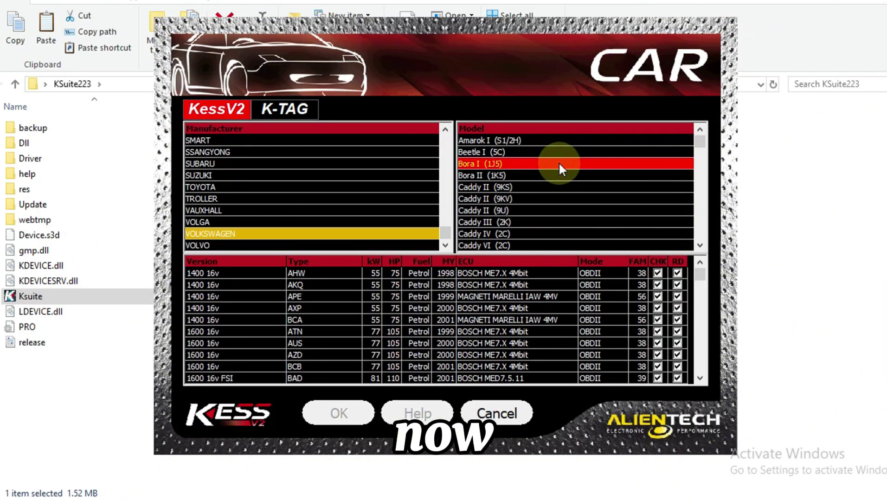
Select the 1900 8v TDI ARL Bosch EDC15P+ version from the version table
click(699, 378)
click(698, 379)
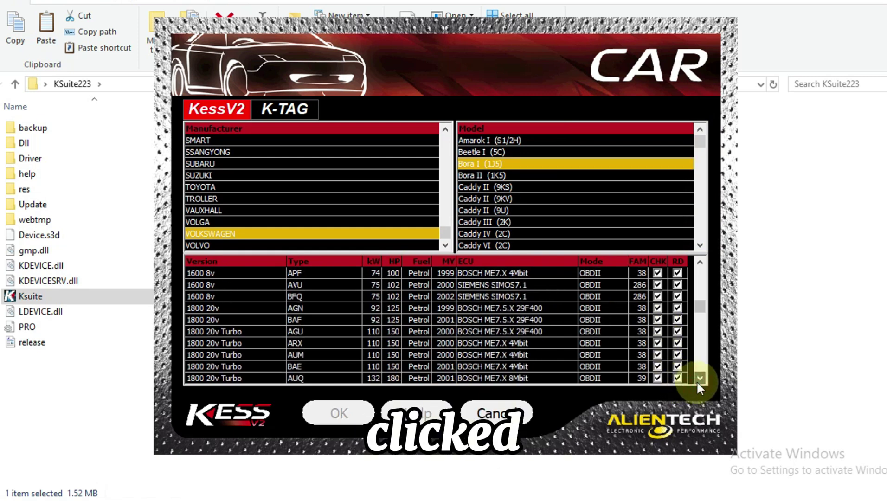
click(699, 379)
click(700, 378)
click(699, 378)
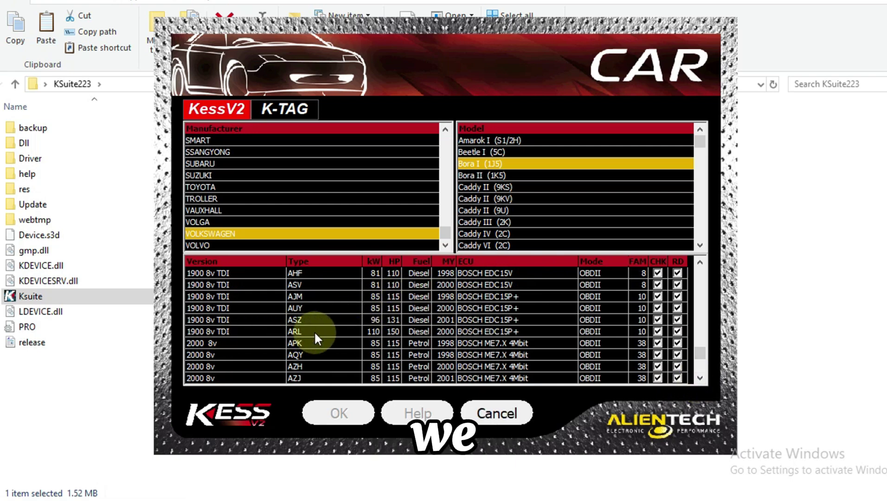
click(466, 329)
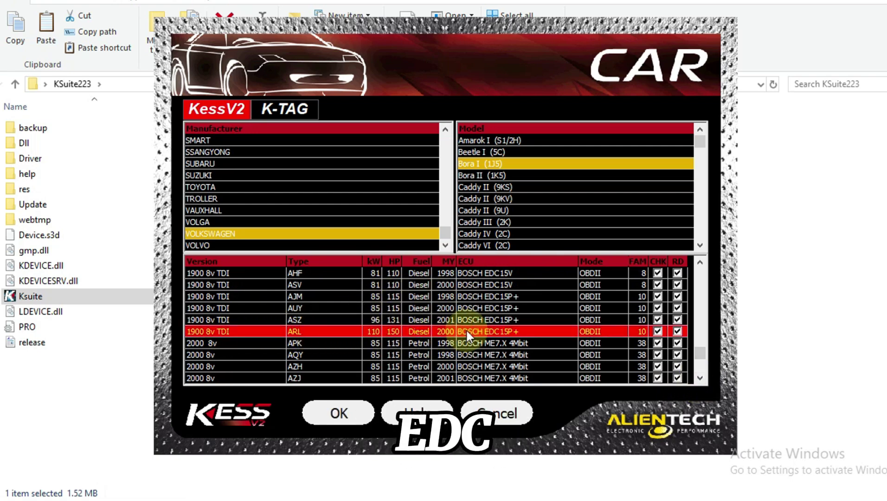
Confirm the VAG Bosch EDC15P vehicle and start the READING operation
click(353, 408)
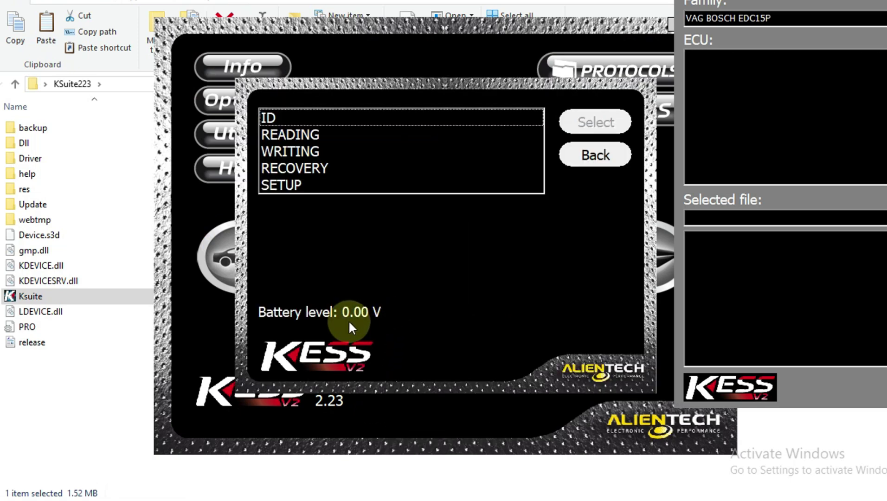
click(307, 136)
click(600, 124)
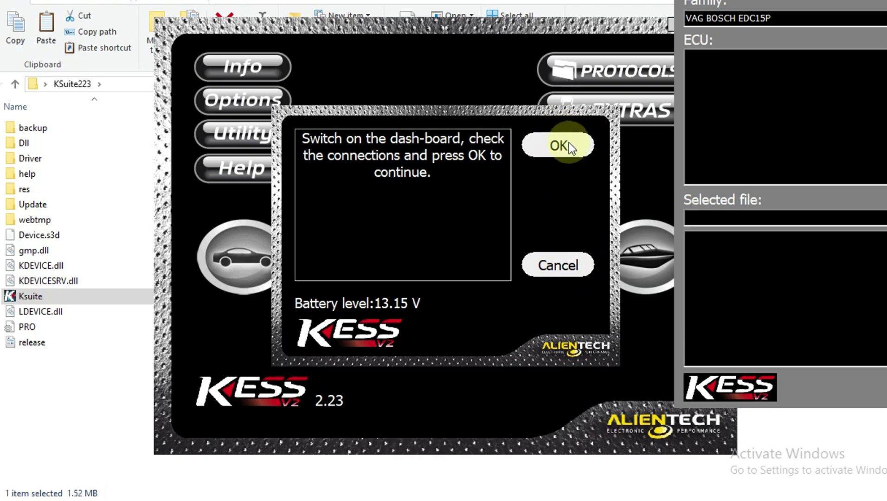
click(567, 151)
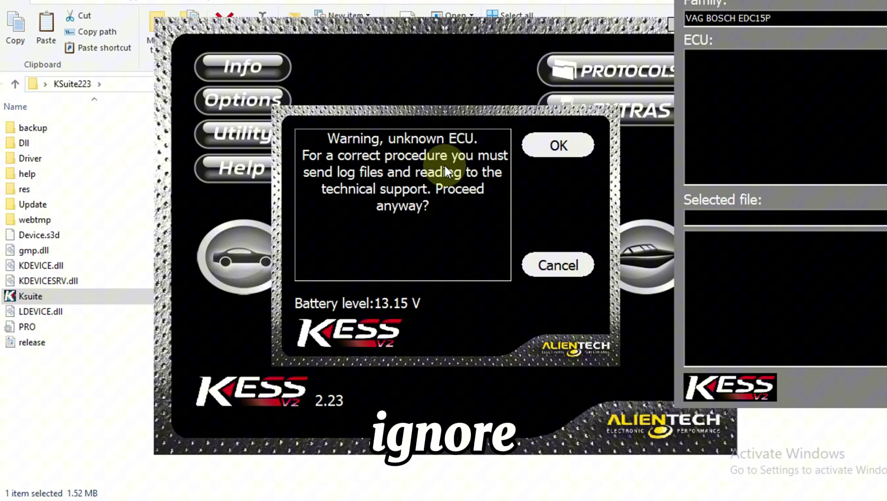
click(566, 148)
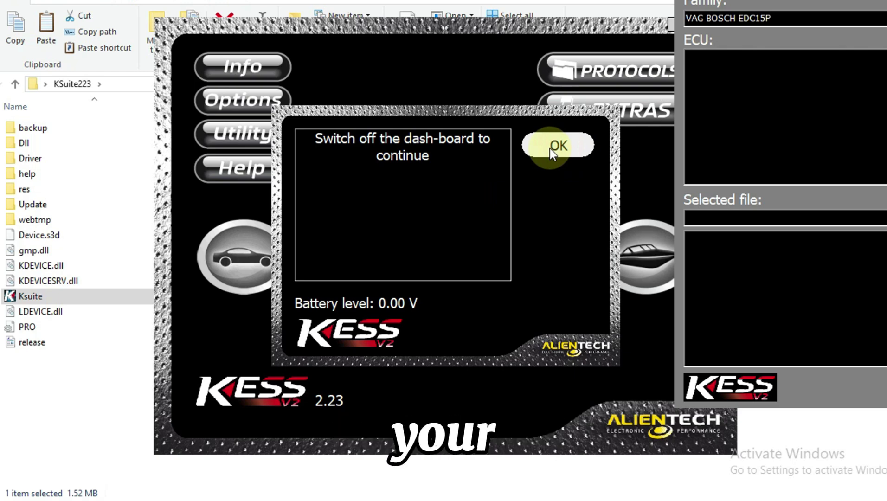
click(550, 149)
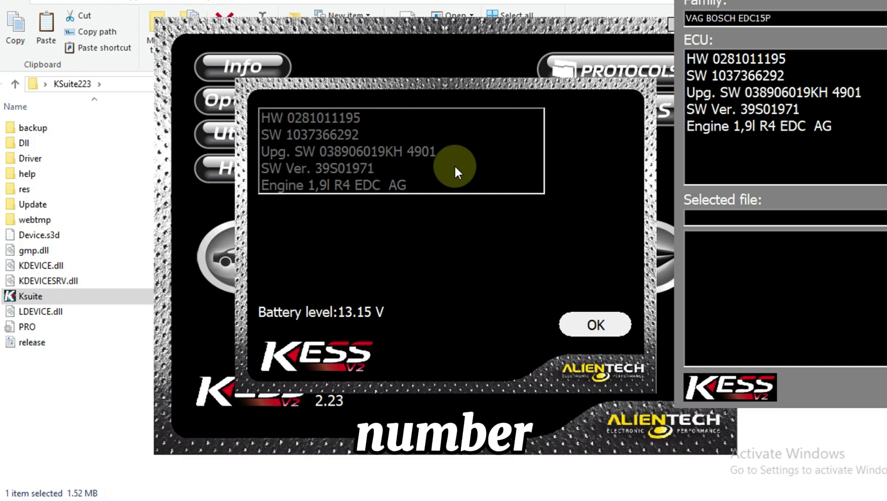
Accept the ECU identification, agree to proceed with reading, and confirm dashboard off
click(592, 320)
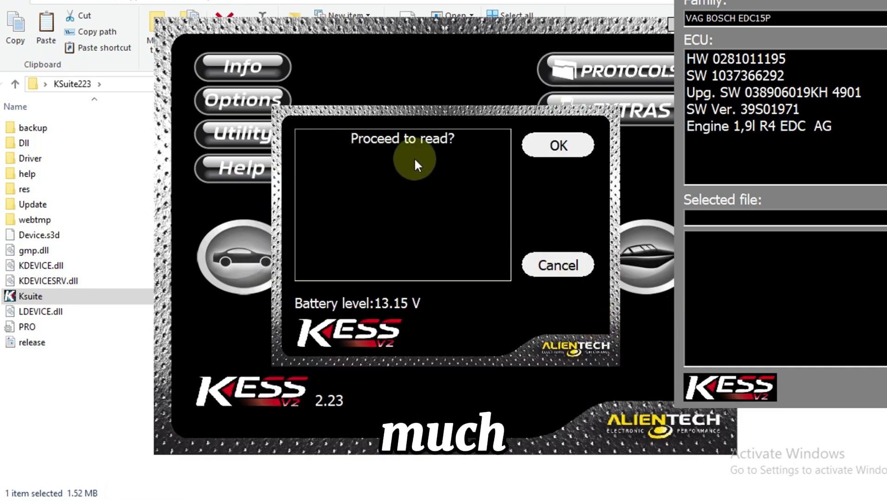
click(561, 144)
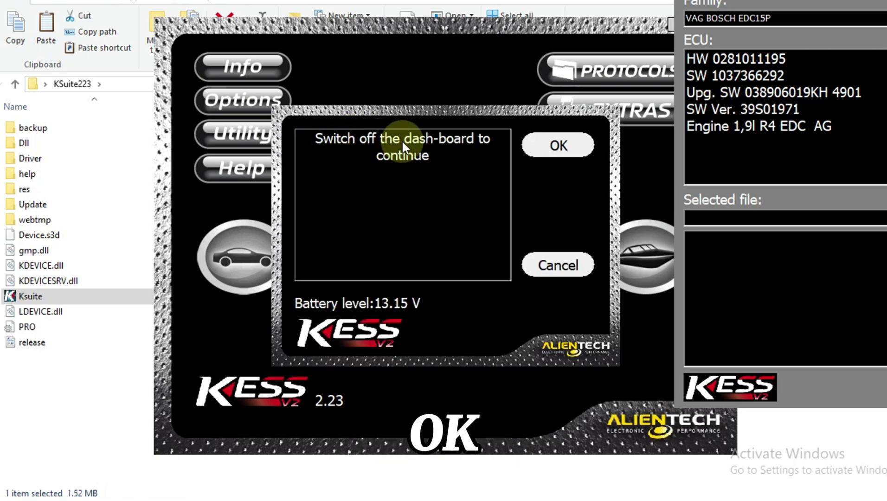
click(543, 147)
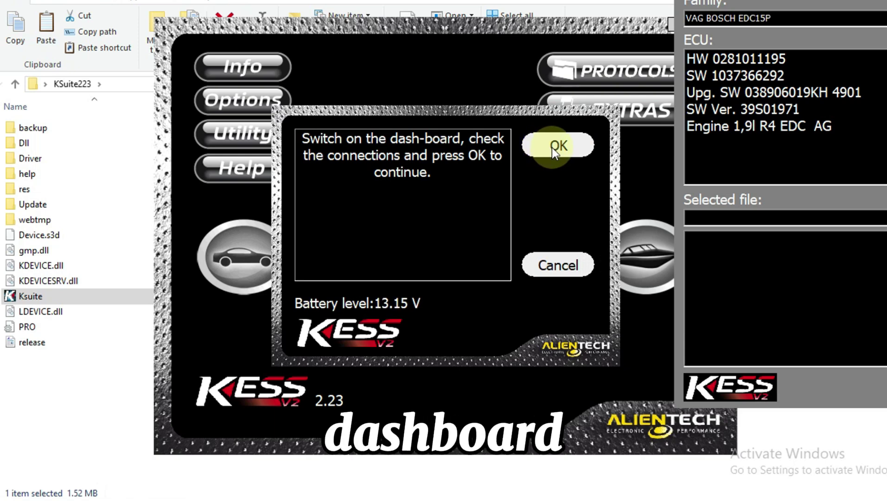
Confirm the dashboard is on and let the full ECU read run to completion
click(553, 148)
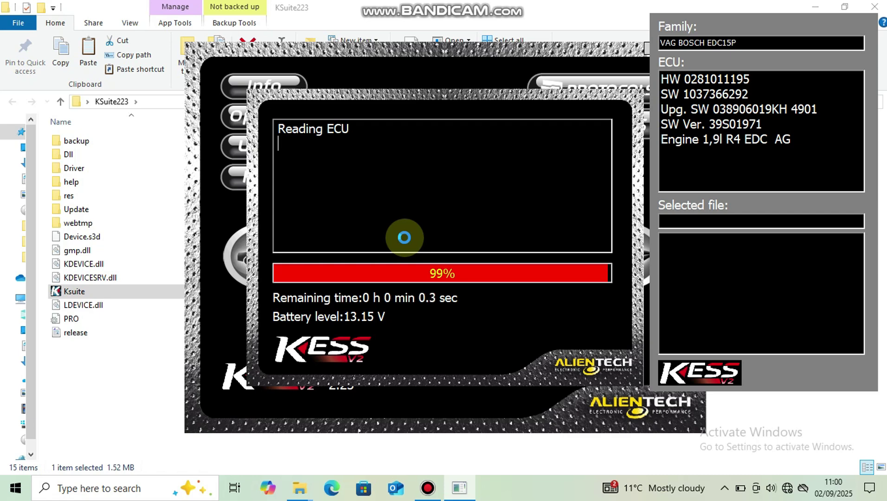
Save the ECU read file as 'KESS READ FOR VIDEO' in Documents
text(K)
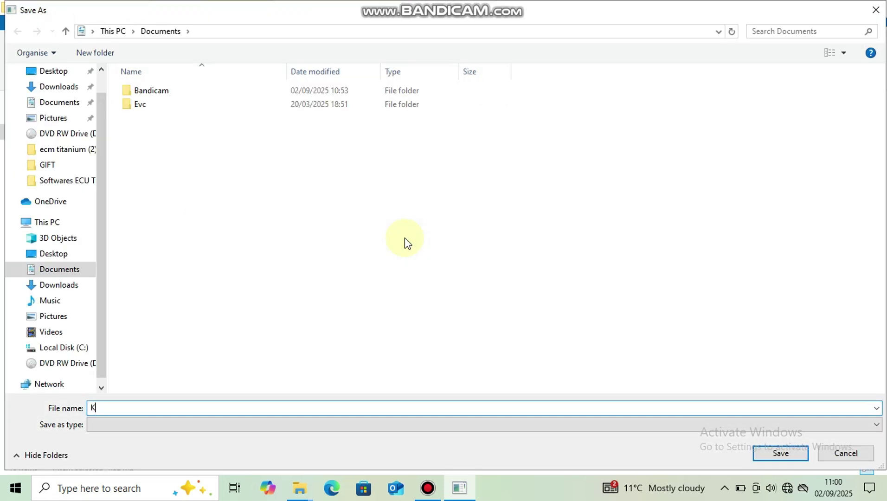
text(ESS)
text(READ FOR VIDEO)
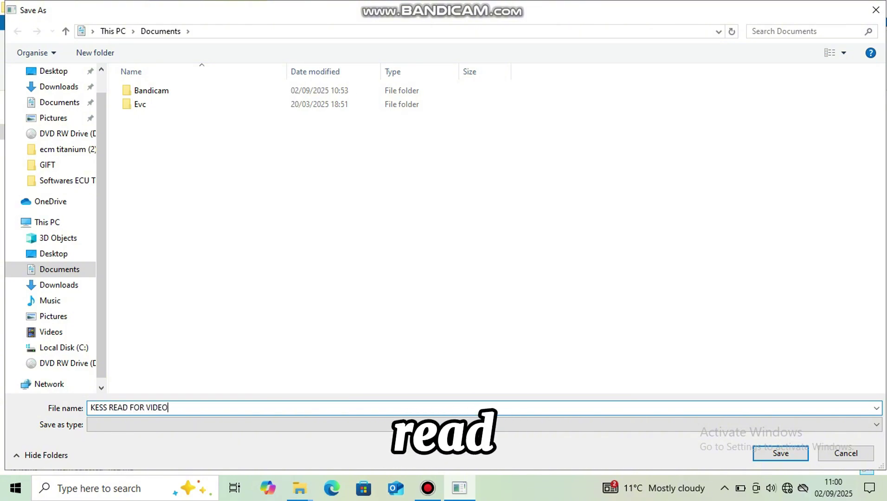
key(Return)
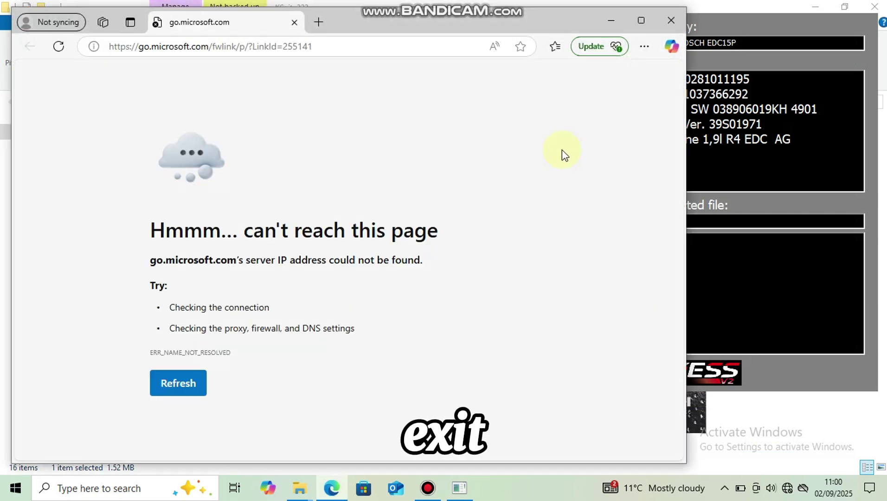
Close the Edge error page, acknowledge the completed reading, and close the ECU operations window
click(657, 21)
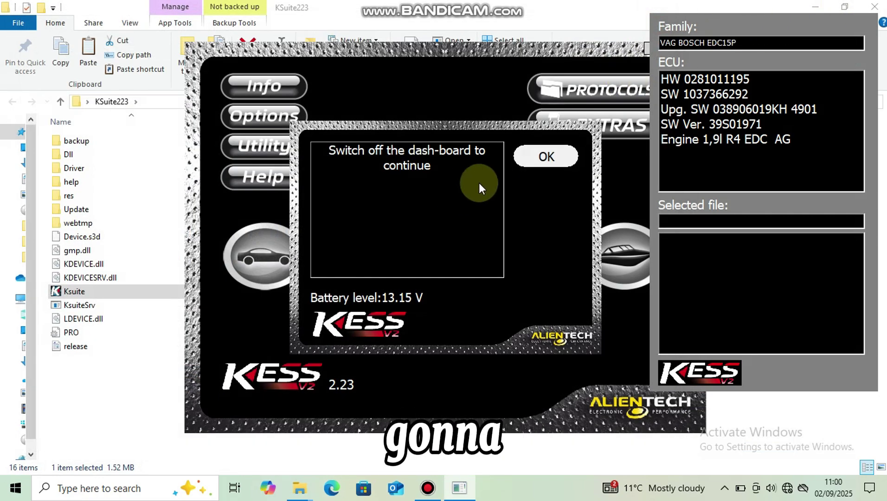
click(538, 160)
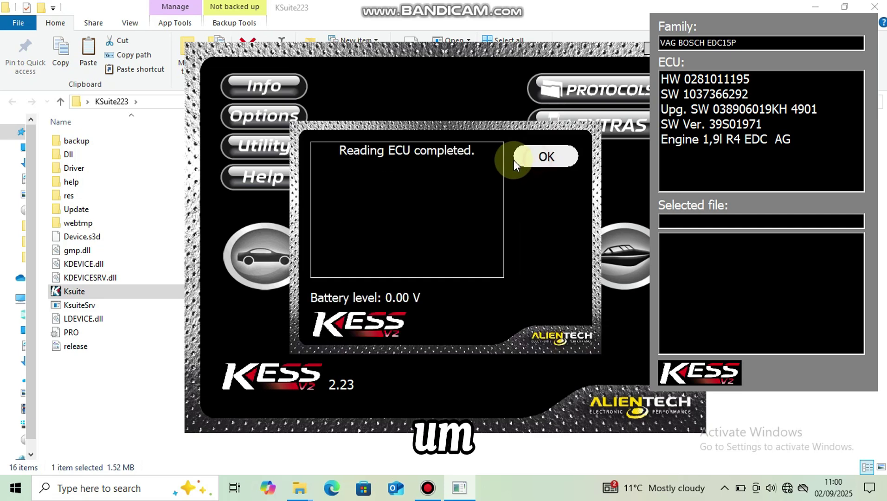
click(540, 155)
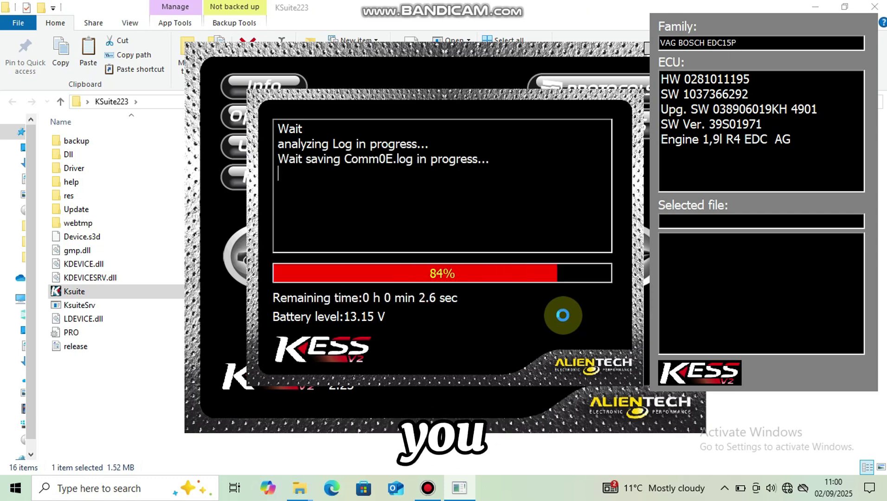
click(594, 167)
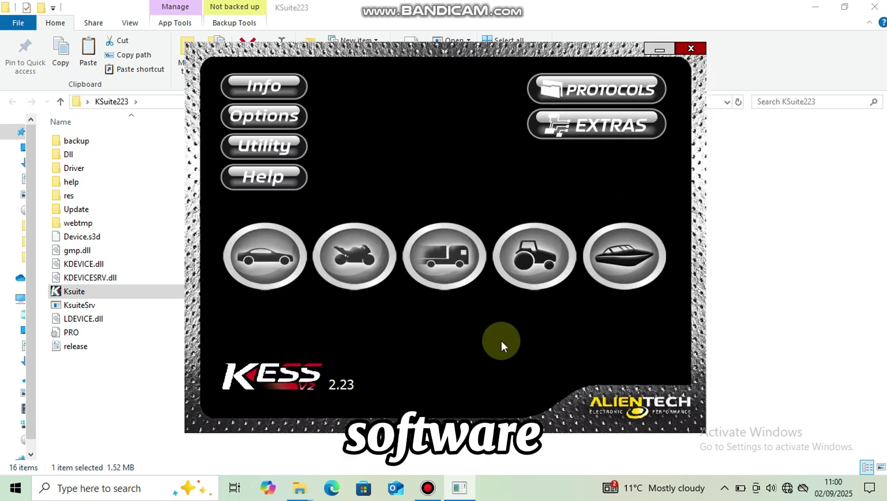